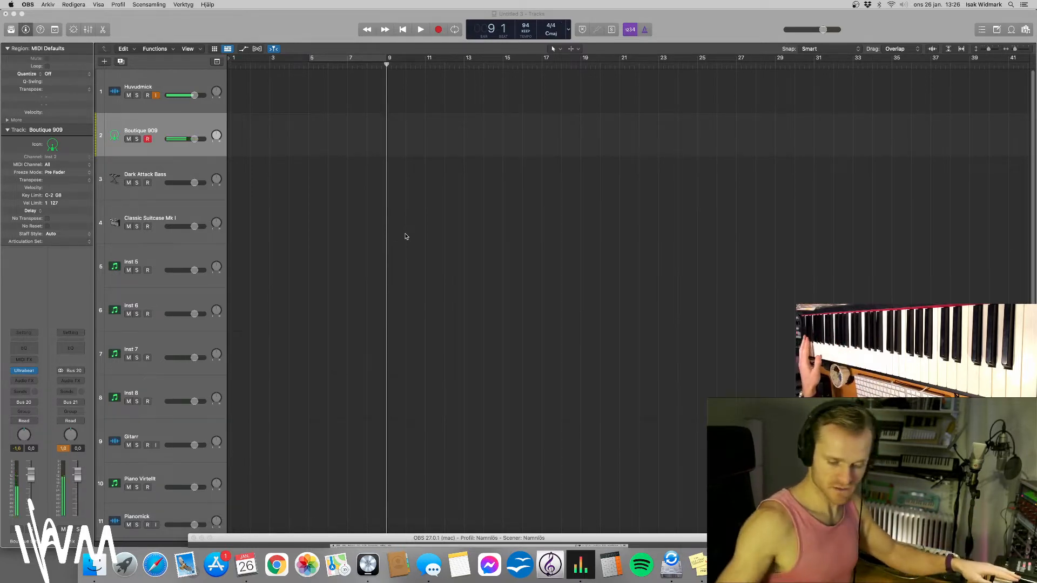
Rehearse the drum beat on the Boutique 909 track against project playback from bar 13.
click(463, 70)
key(space)
key(space)
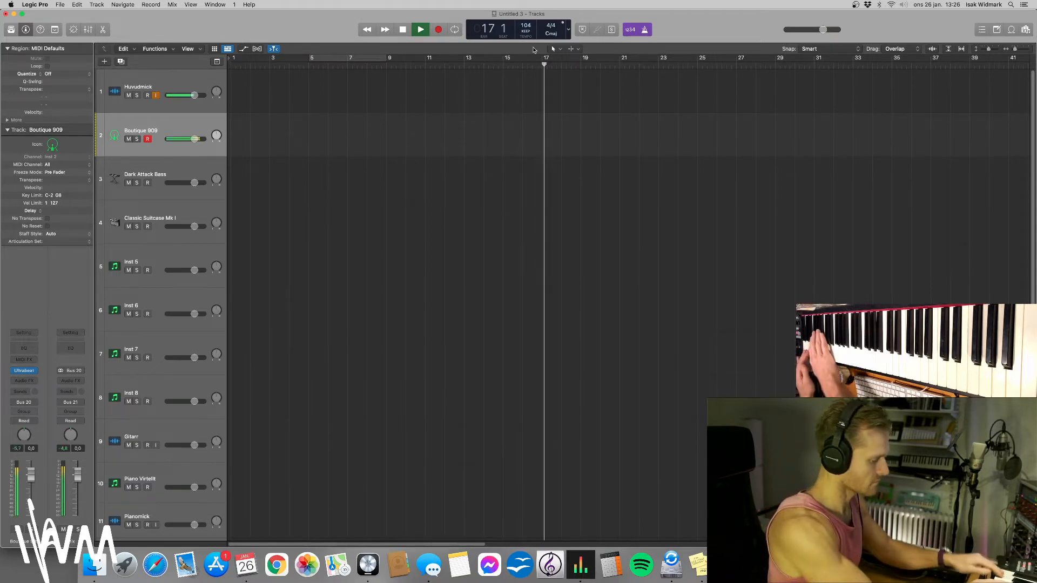
key(space)
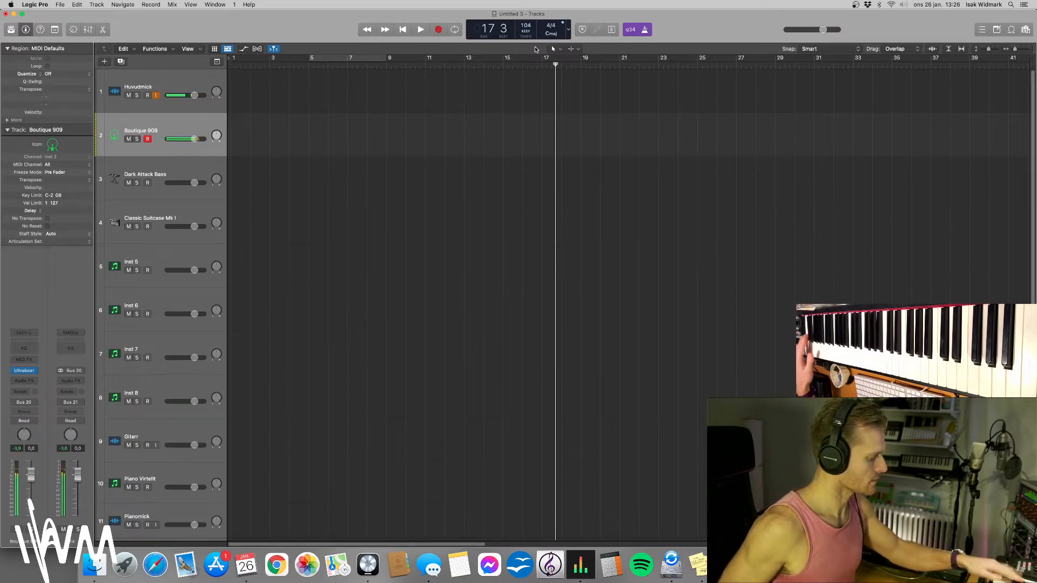
click(465, 67)
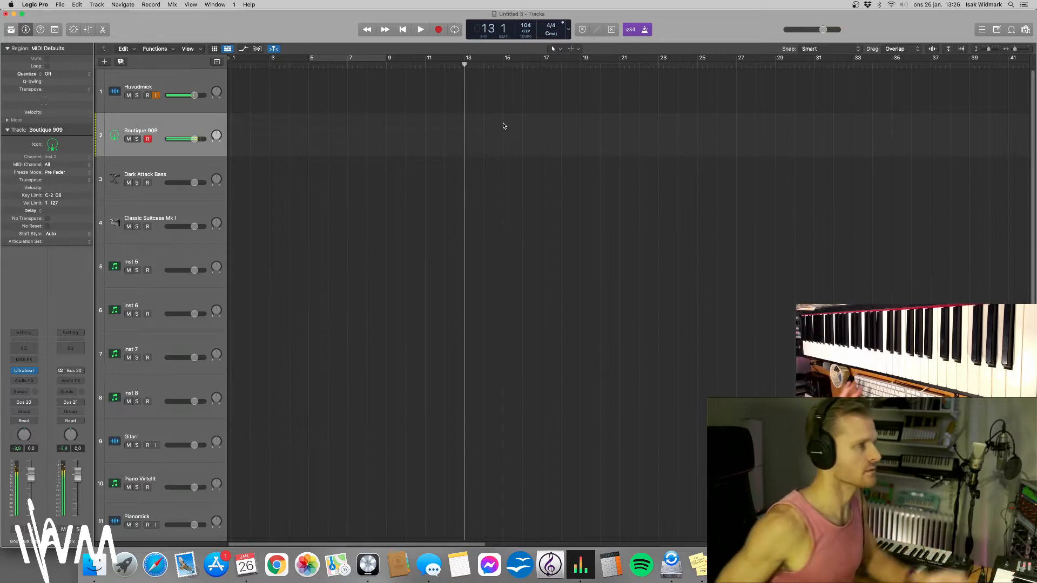
key(space)
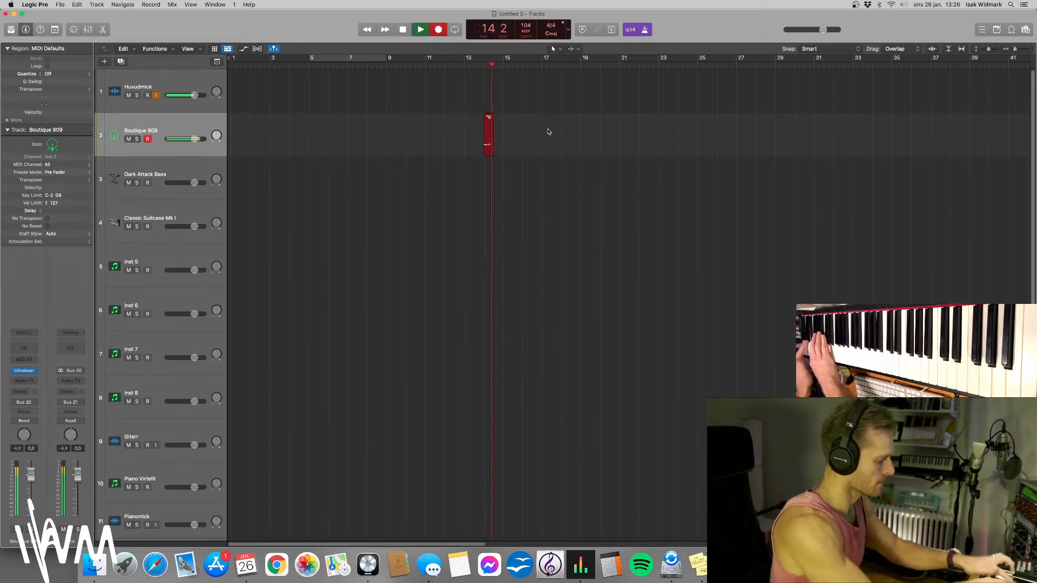
key(space)
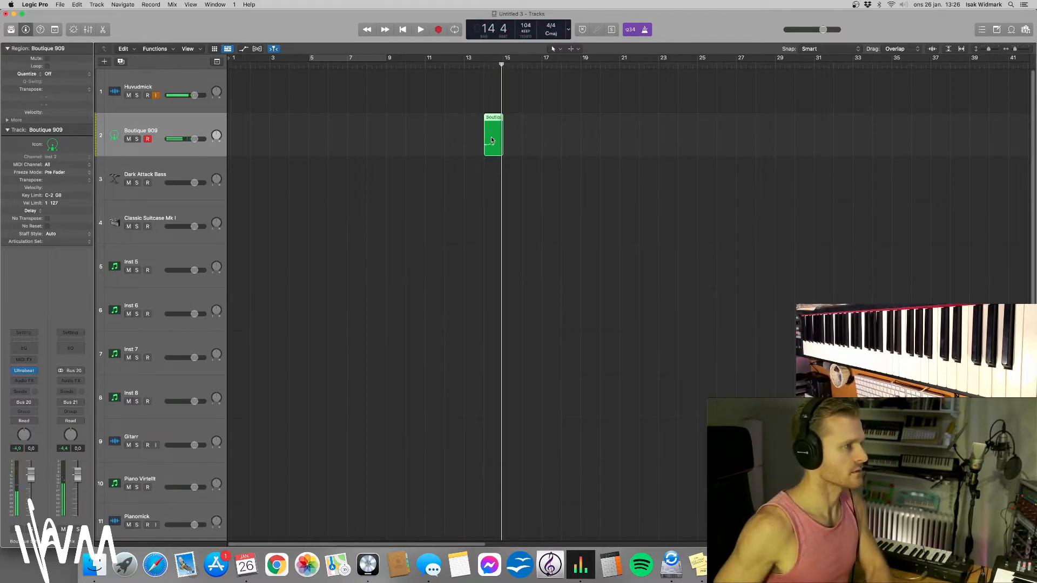
Record a four-bar drum beat on the Boutique 909 track, starting the take from bar 13.
click(465, 64)
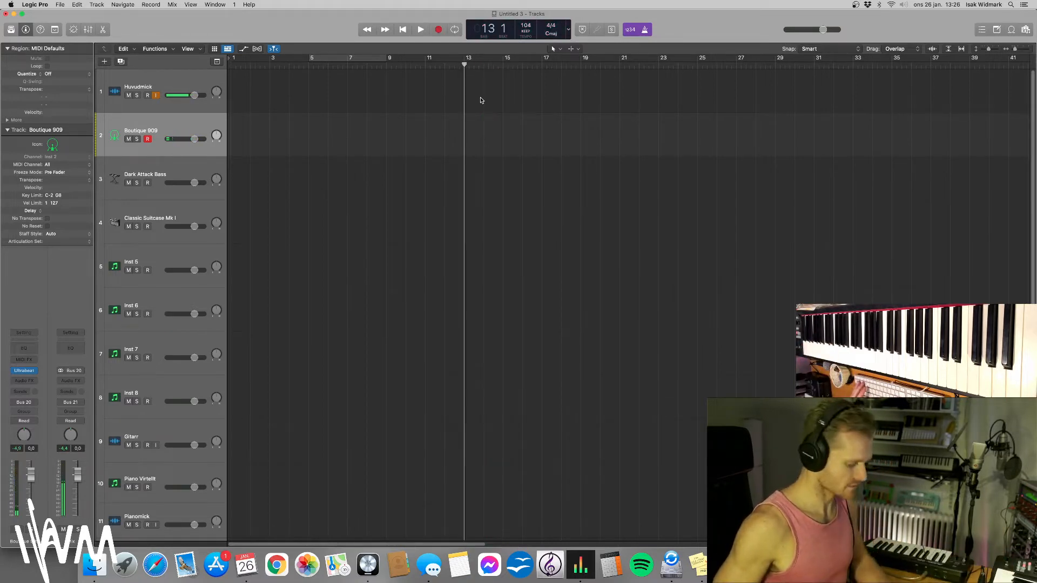
key(r)
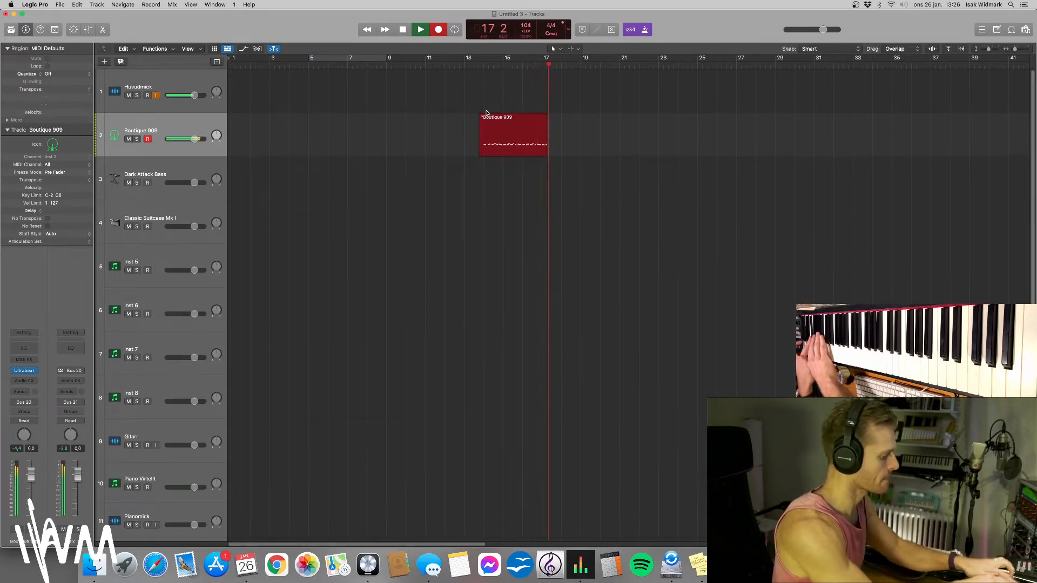
key(space)
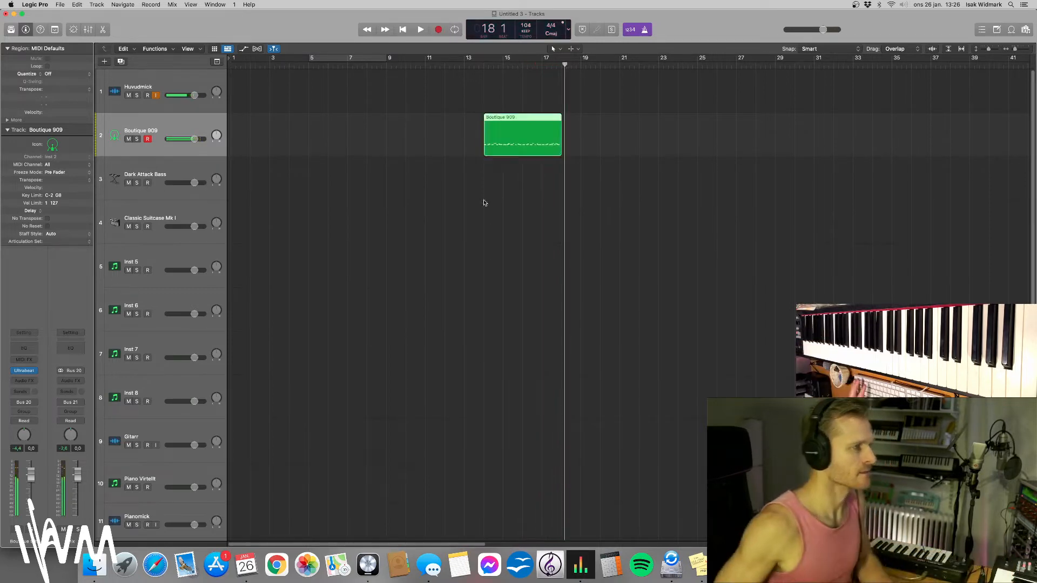
Remove the stray snare note near 15 2 and quantize the Boutique 909 region to 1/16 Note.
click(485, 203)
click(482, 66)
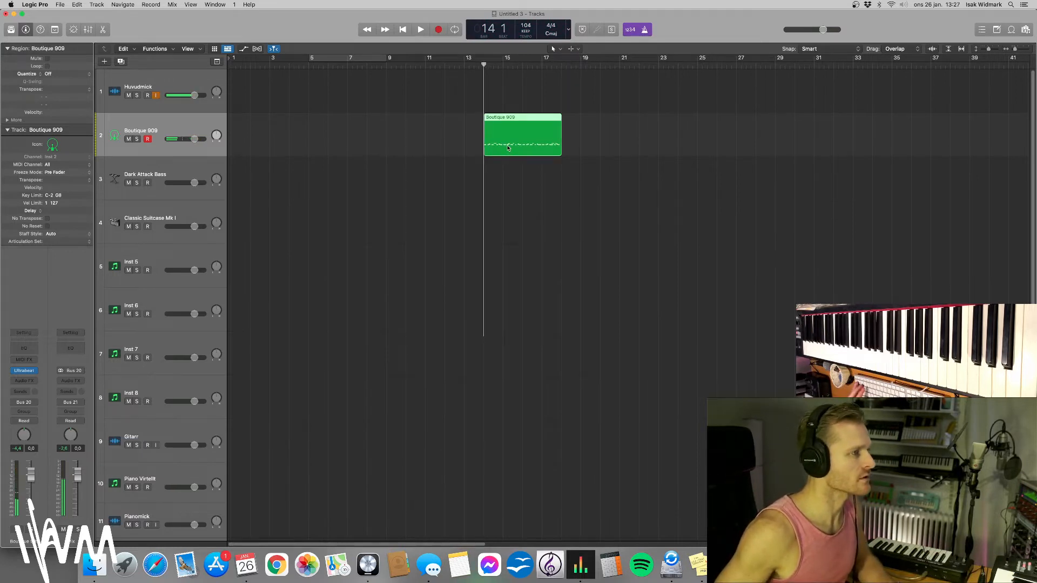
double_click(507, 148)
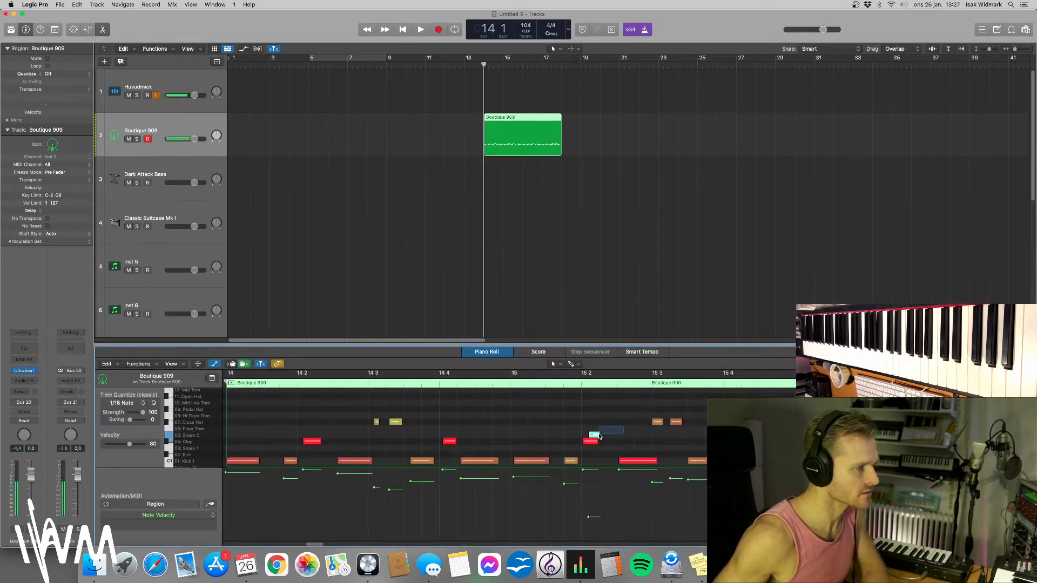
click(528, 138)
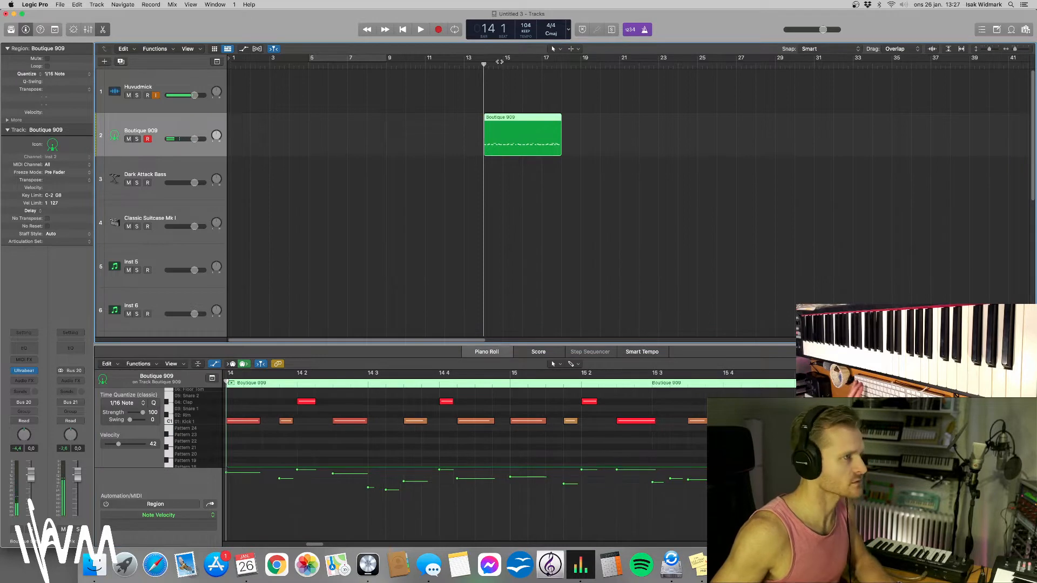
Loop bars 14 to 18, play back the quantized drum region and close the Piano Roll.
drag(499, 62, 562, 63)
key(space)
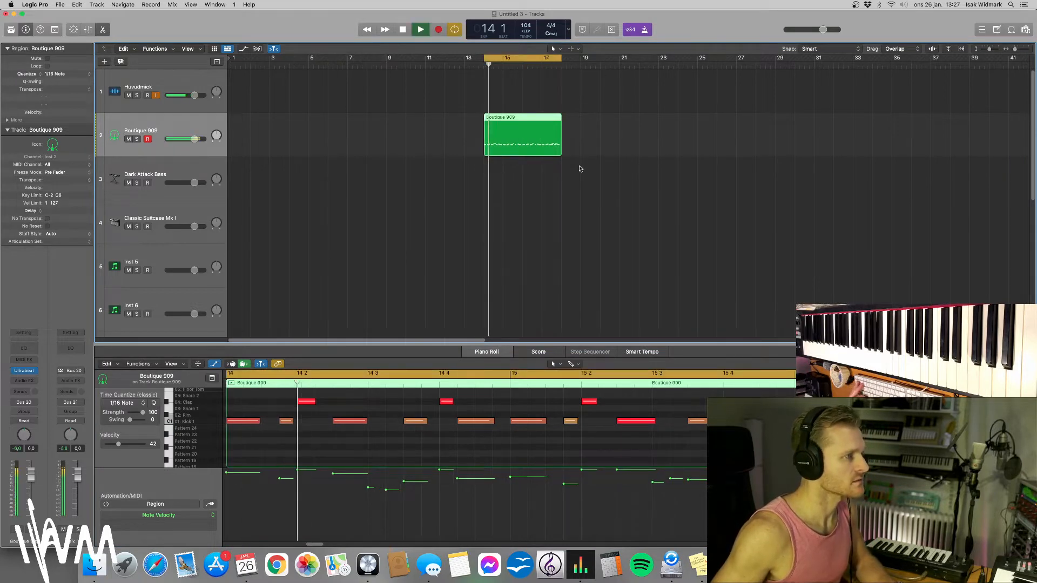
drag(475, 471, 477, 505)
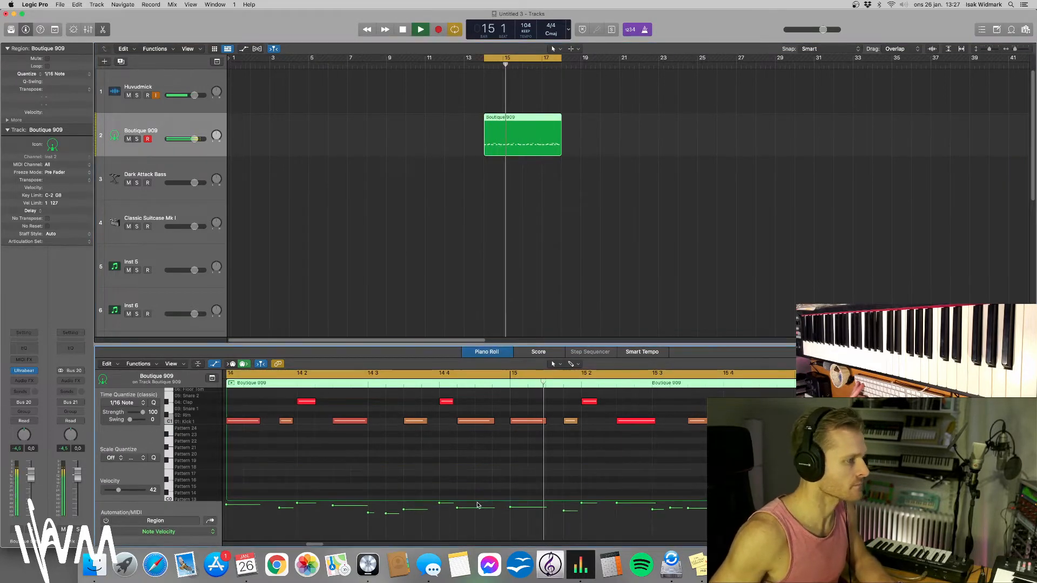
key(x)
key(x)
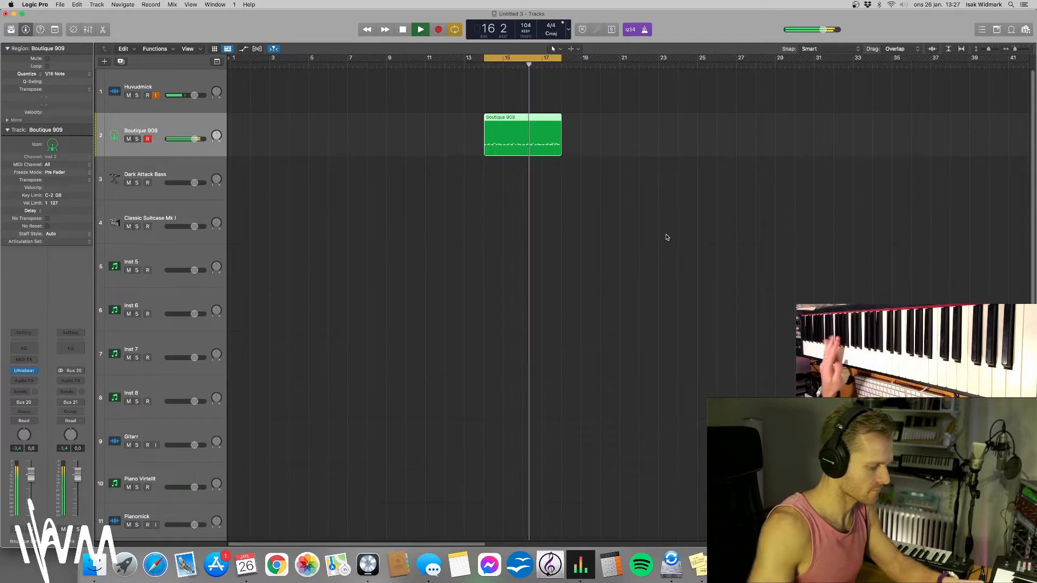
Turn off the loop and record another percussion layer into the Boutique 909 region, starting from bar 13.
key(space)
click(494, 61)
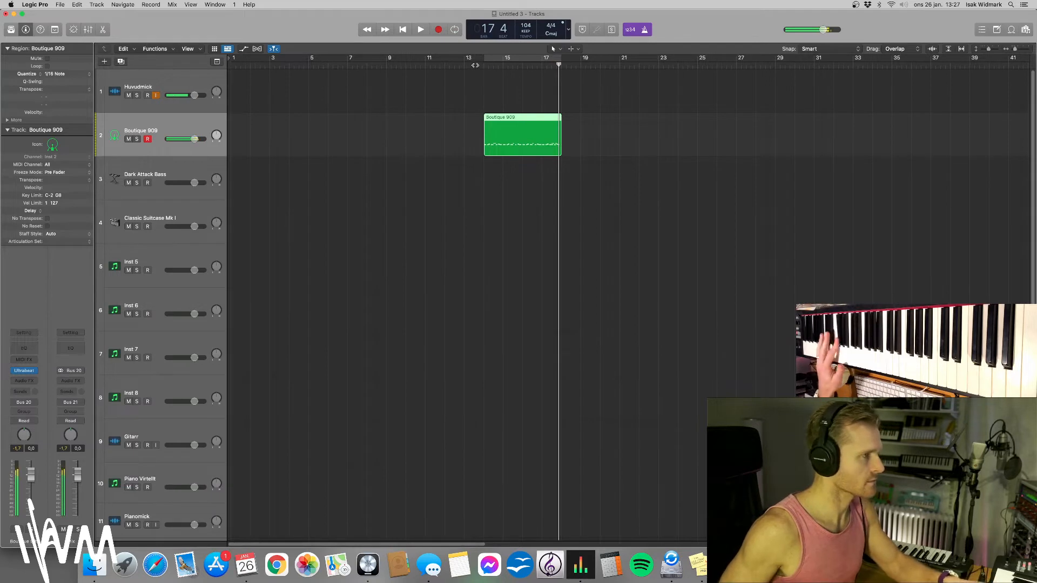
click(473, 66)
key(space)
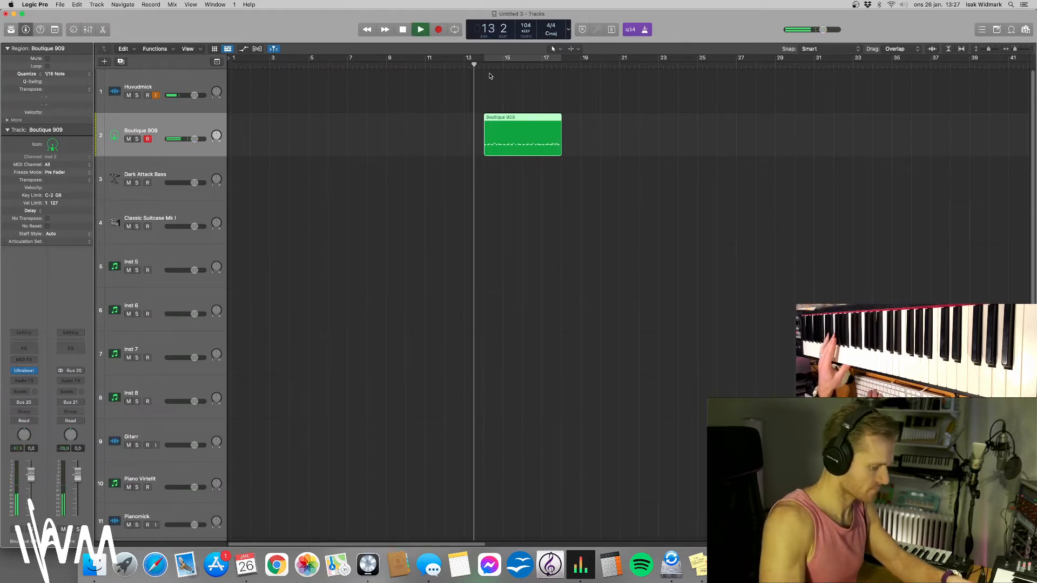
key(r)
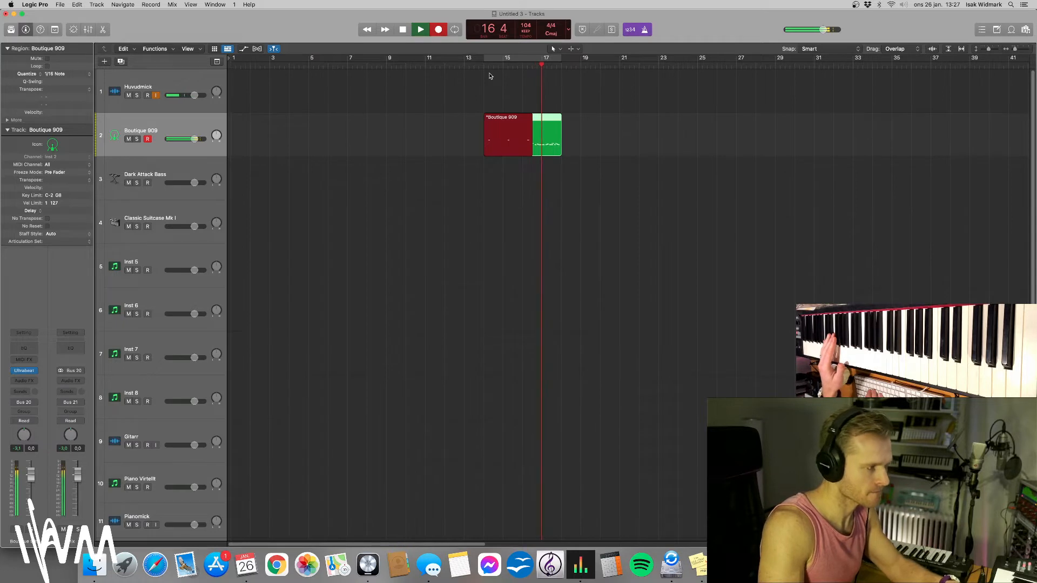
key(space)
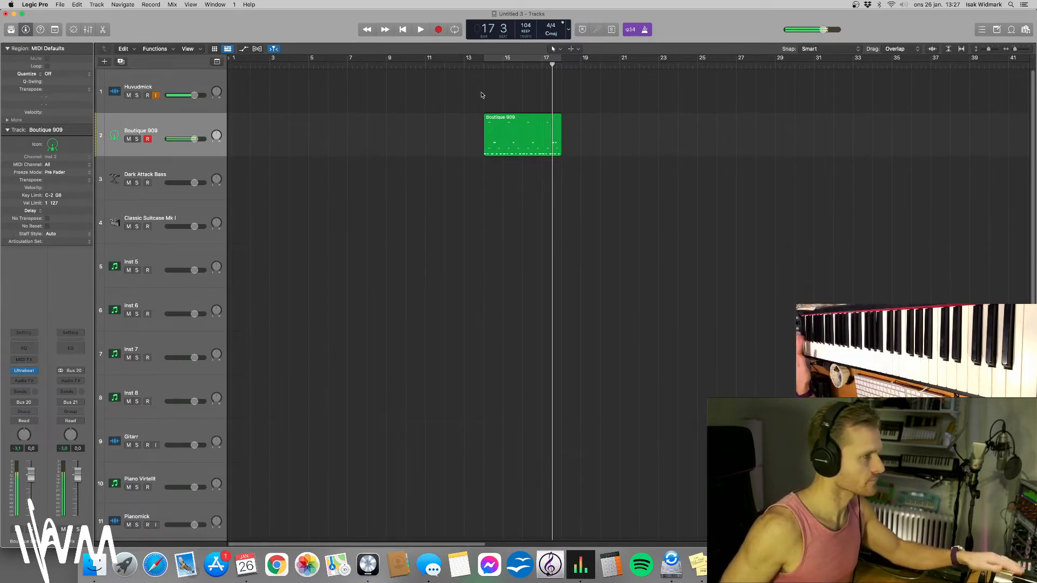
Rehearse one more drum part and overdub it onto the Boutique 909 region from bar 13.
key(space)
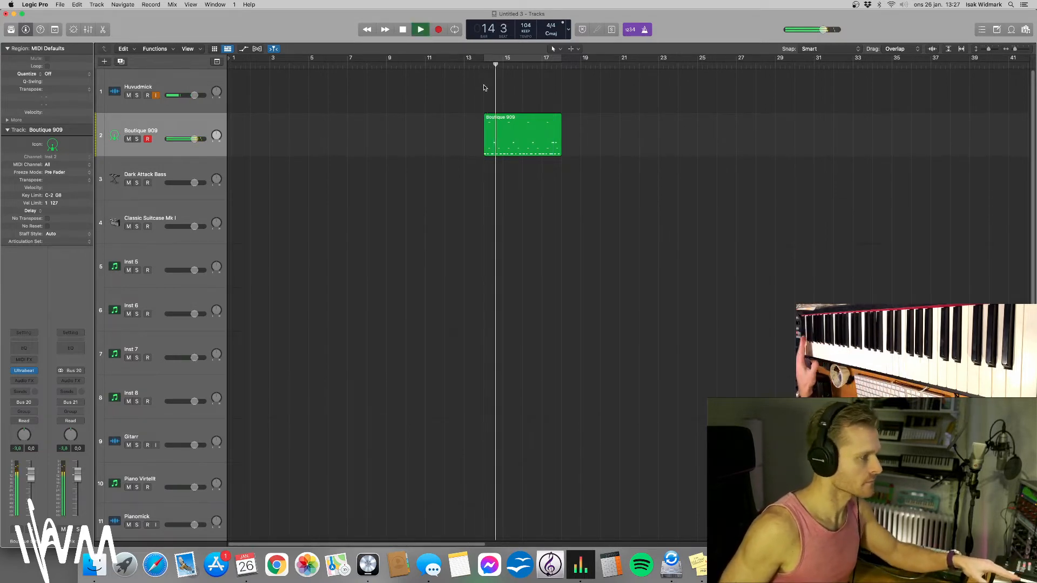
click(467, 65)
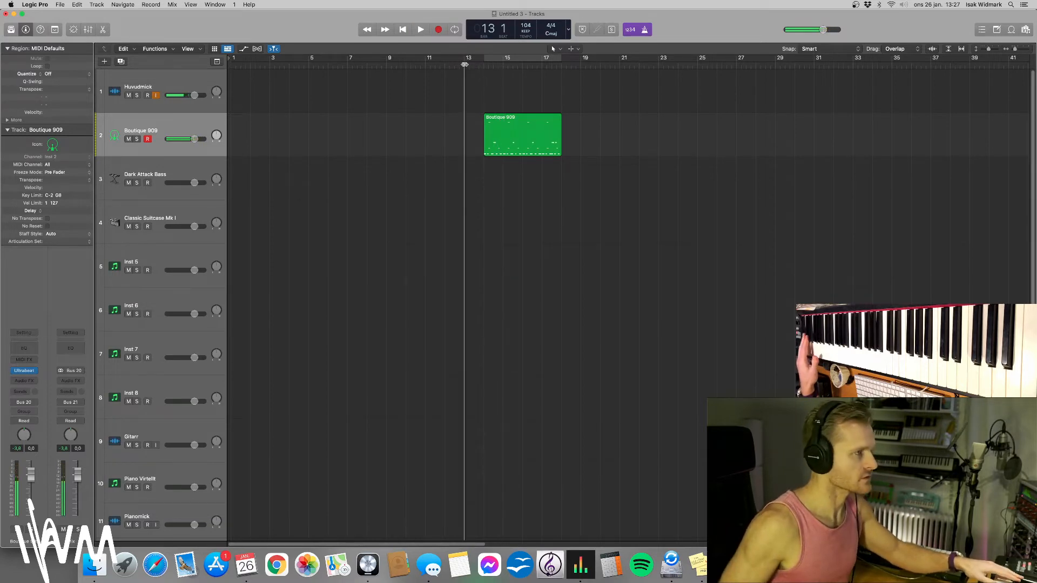
key(r)
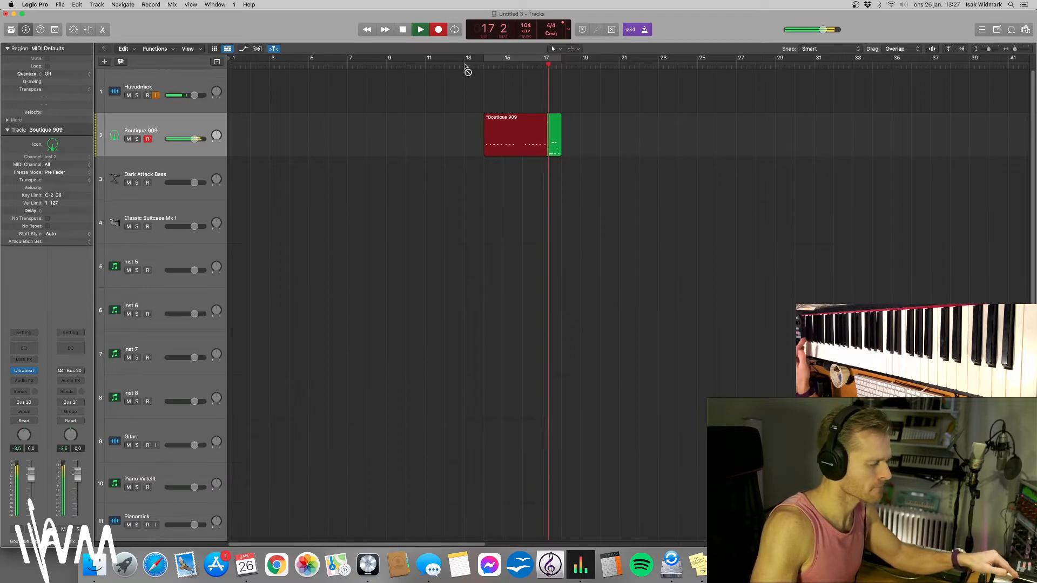
key(space)
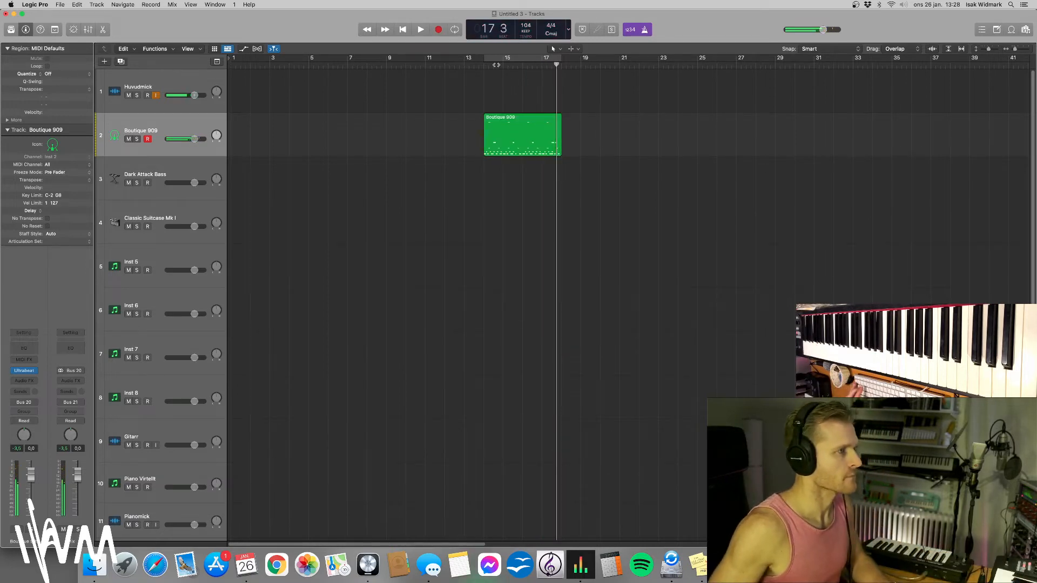
Record a four-bar bass line on the Dark Attack Bass track over the drums and quantize it to 1/16 Note.
key(c)
key(space)
click(133, 174)
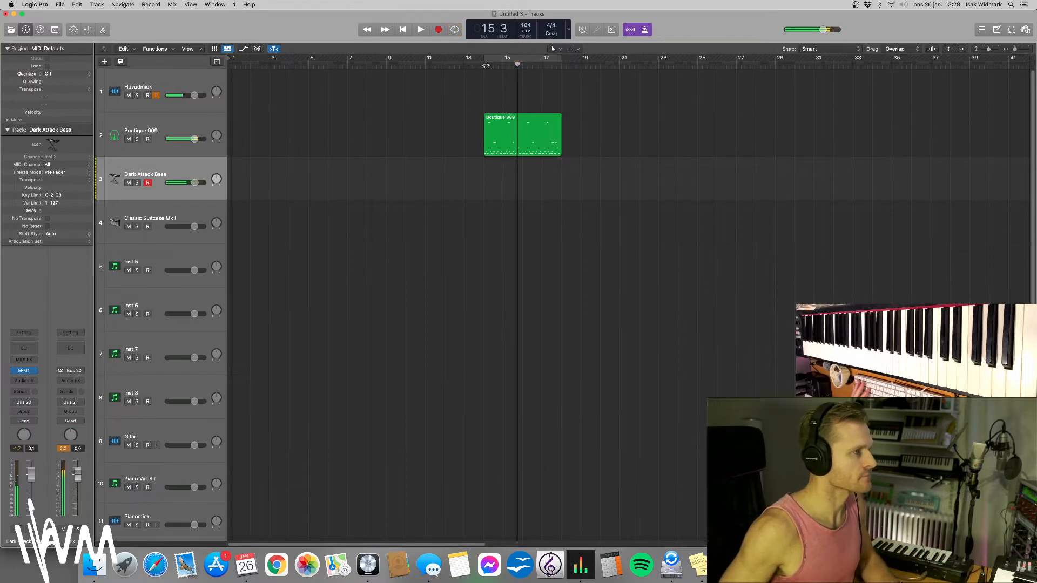
click(486, 65)
key(r)
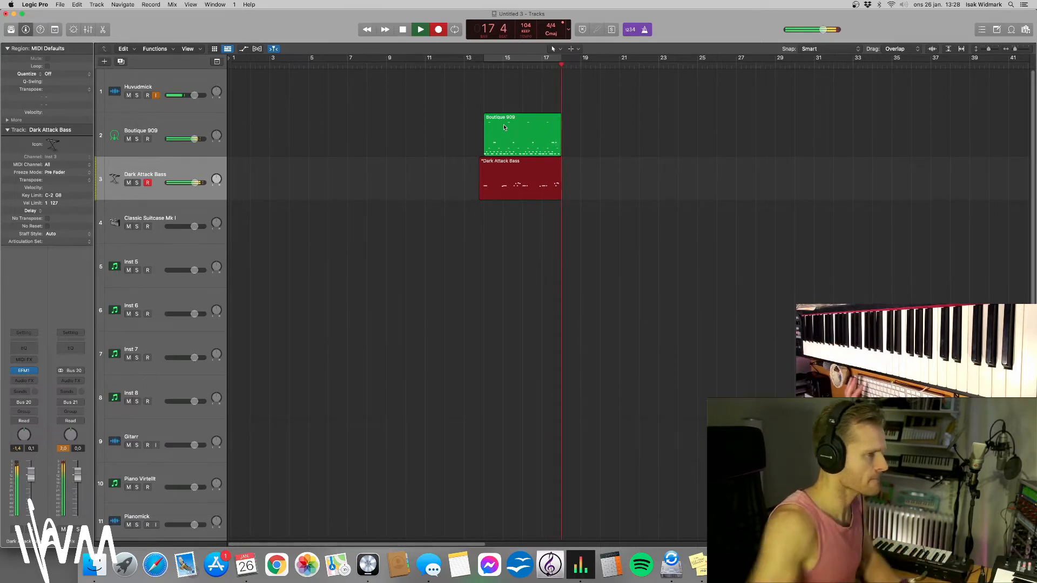
key(space)
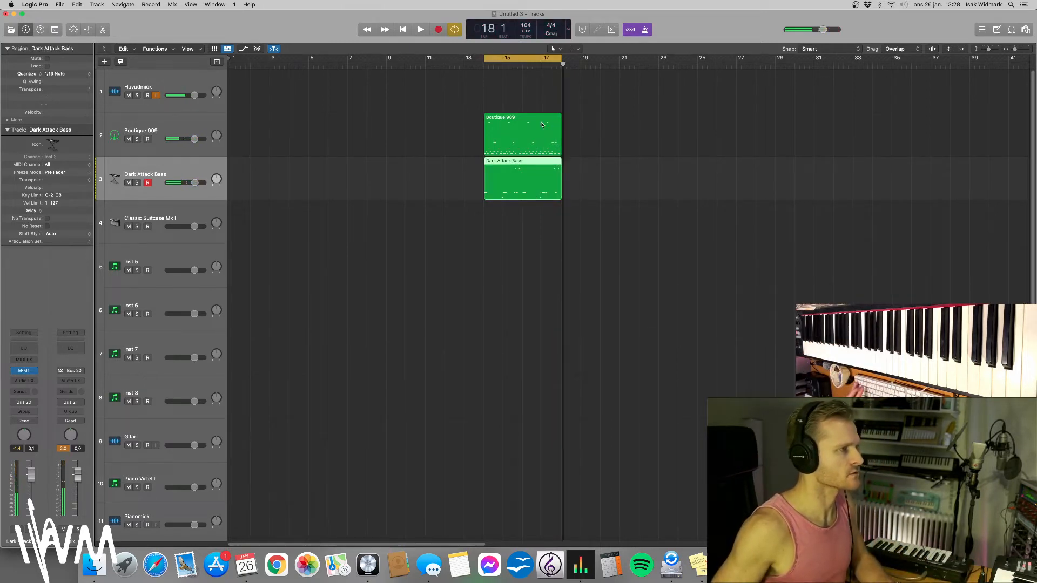
Loop the drums and bass, check the bass notes in the Piano Roll and slightly lower the Dark Attack Bass volume.
key(space)
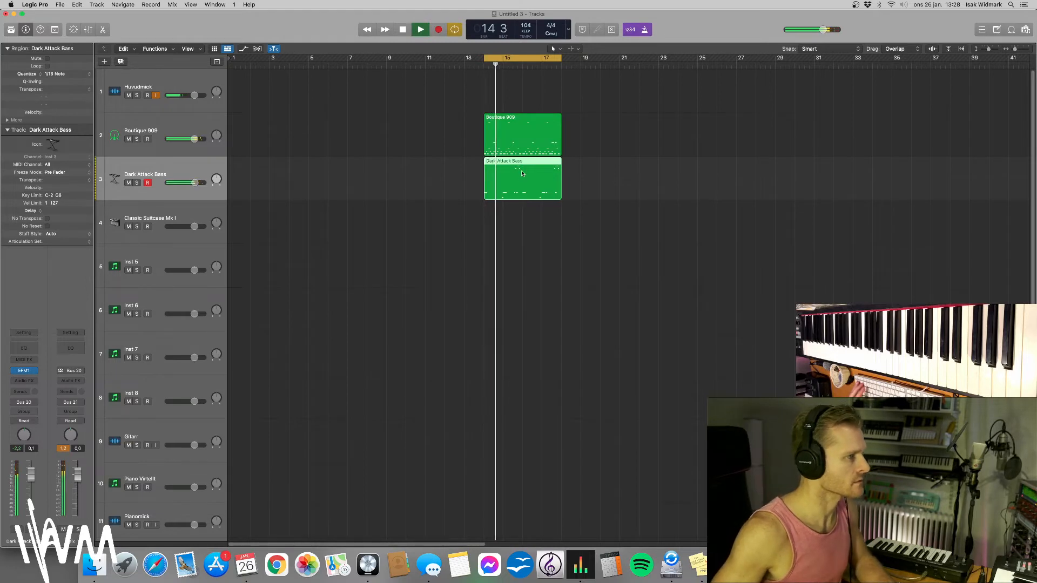
key(p)
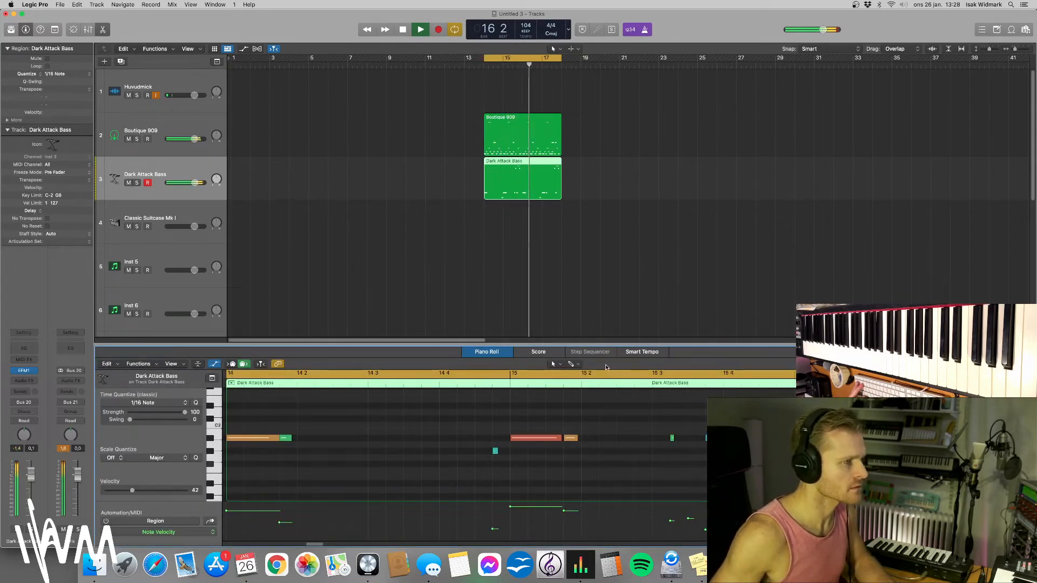
key(p)
click(526, 301)
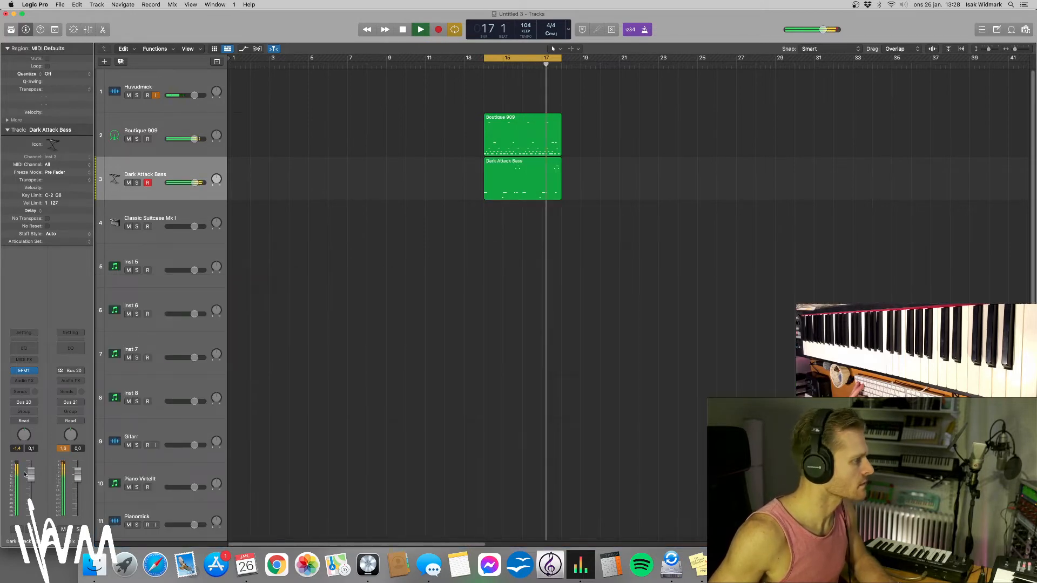
drag(194, 182, 189, 182)
Rehearse electric piano chords on the Classic Suitcase Mk I track over the looped drums and bass.
click(350, 229)
key(space)
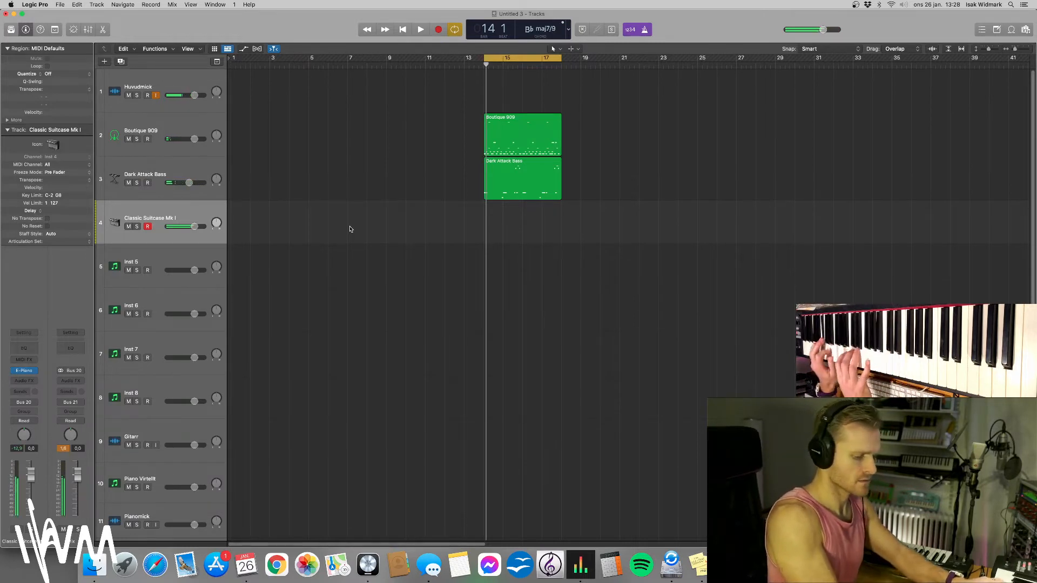
click(474, 59)
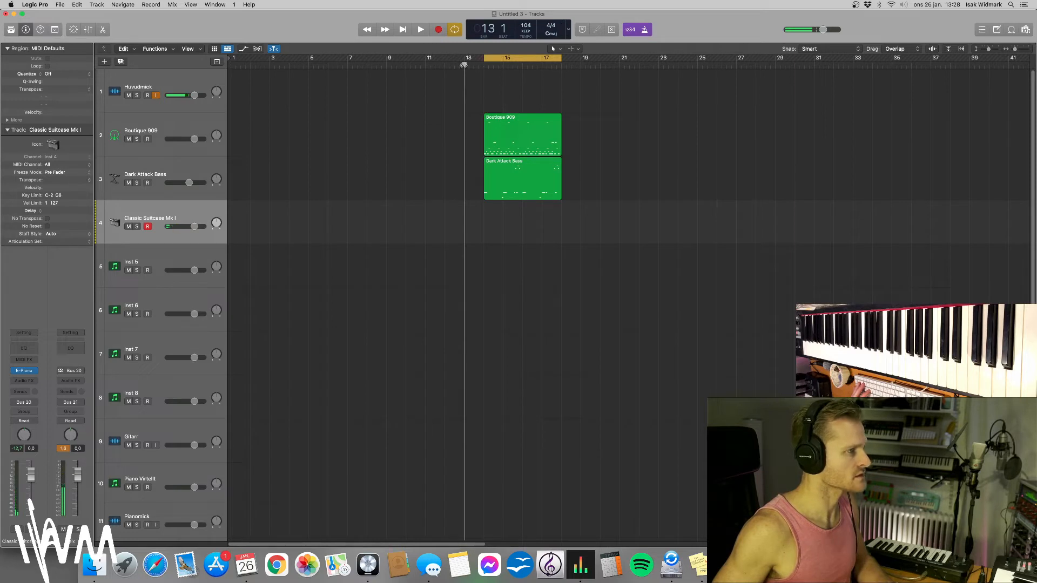
key(space)
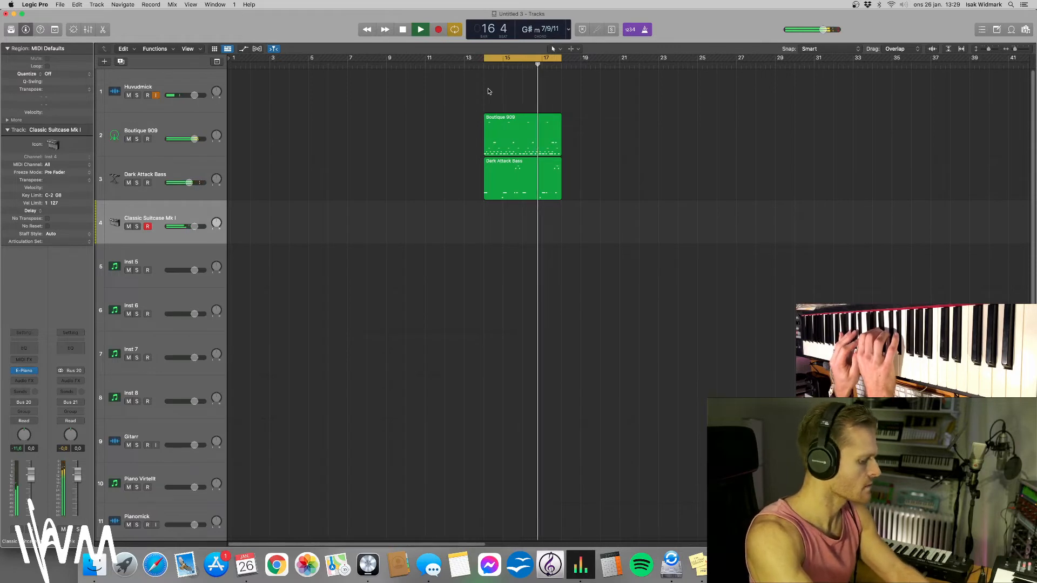
key(space)
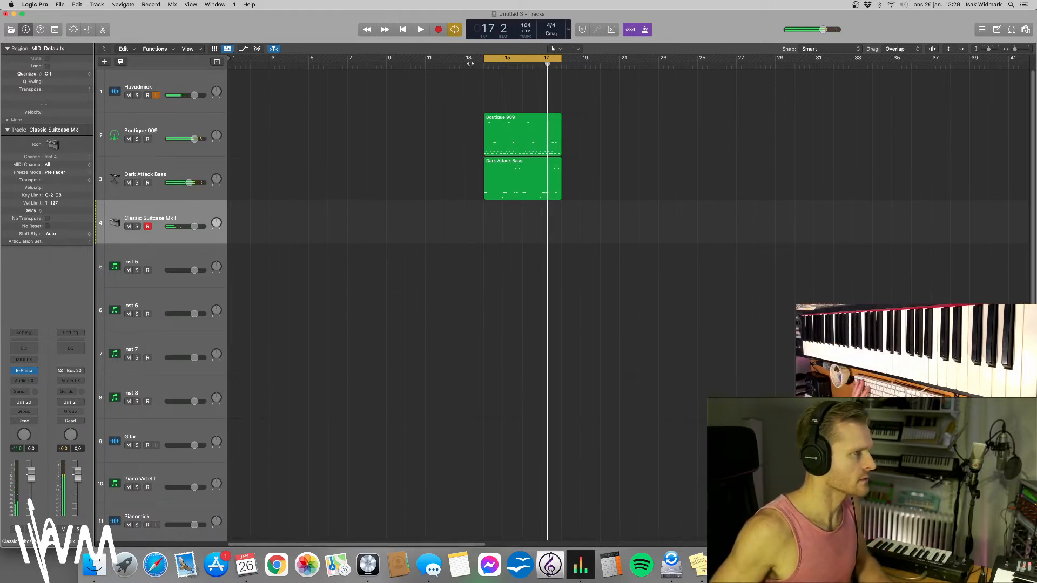
click(470, 64)
key(space)
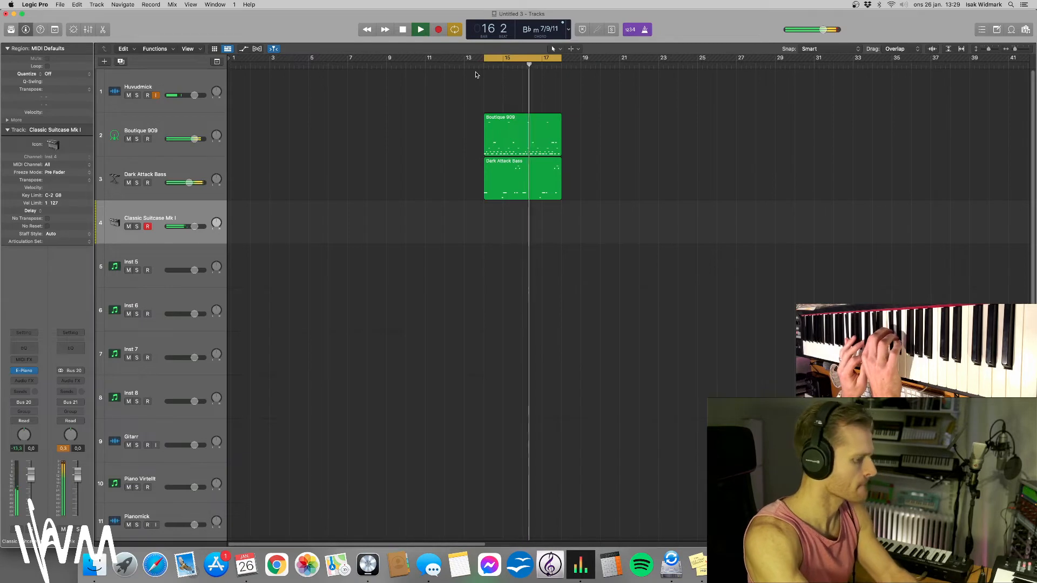
key(space)
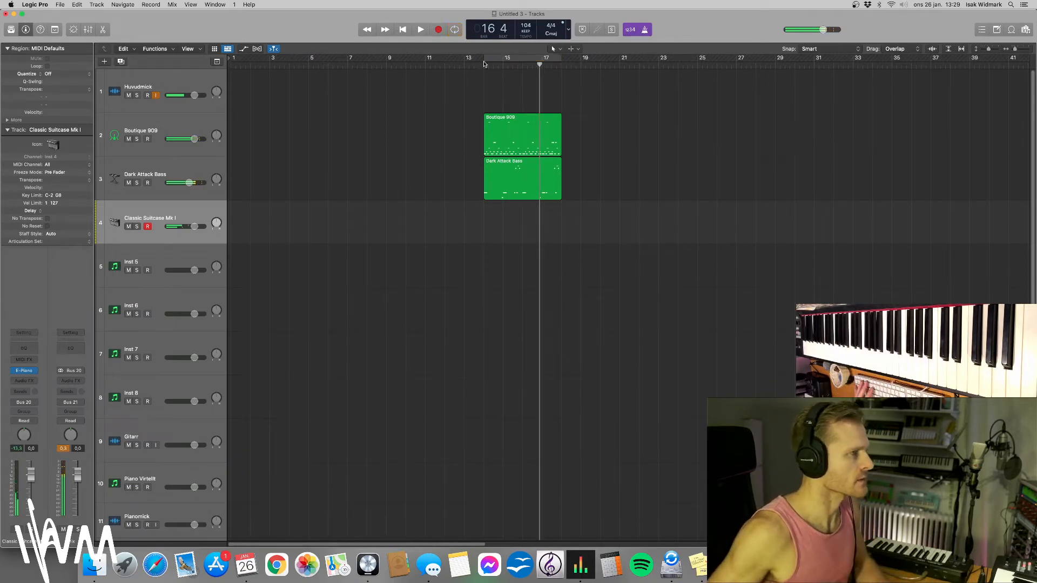
click(463, 64)
key(space)
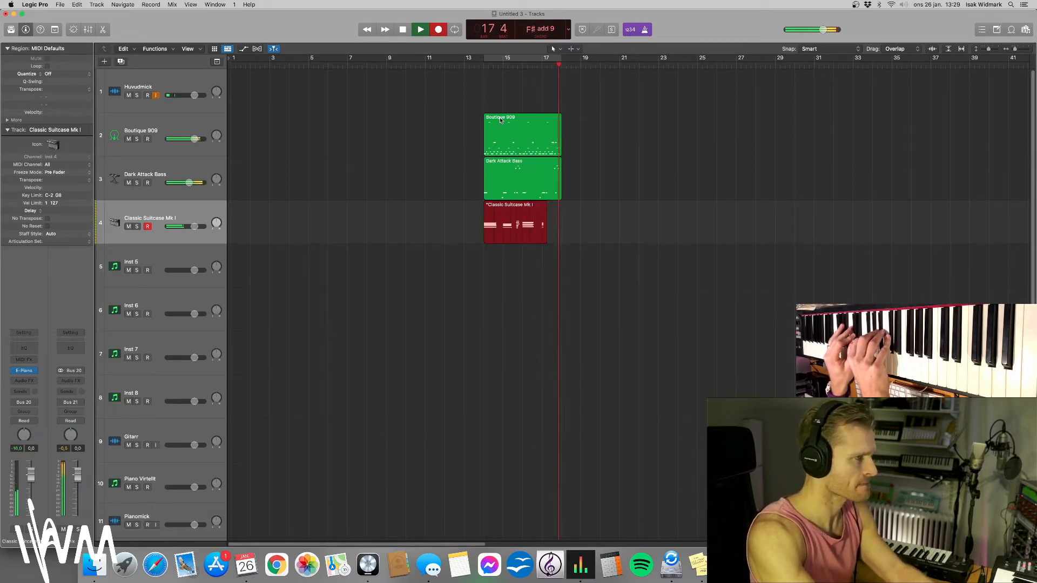
key(space)
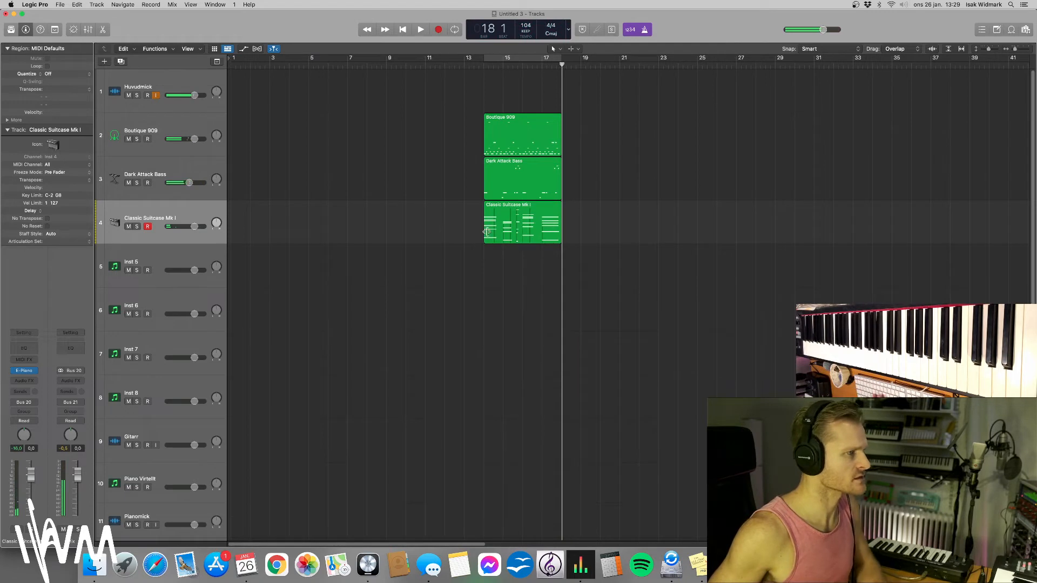
key(Delete)
Record four bars of electric piano chords on the Classic Suitcase Mk I track over the drums and bass.
key(space)
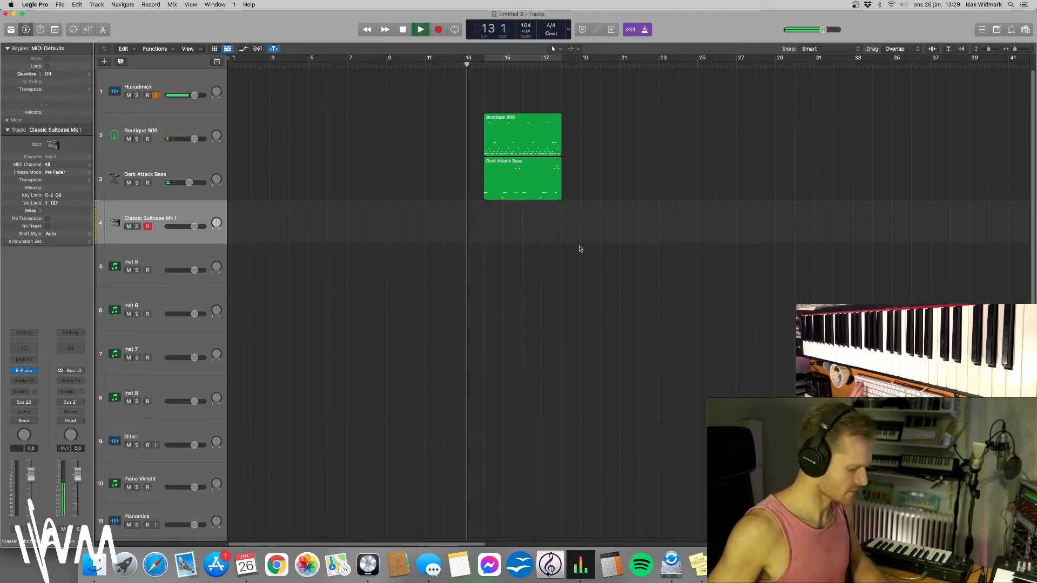
key(r)
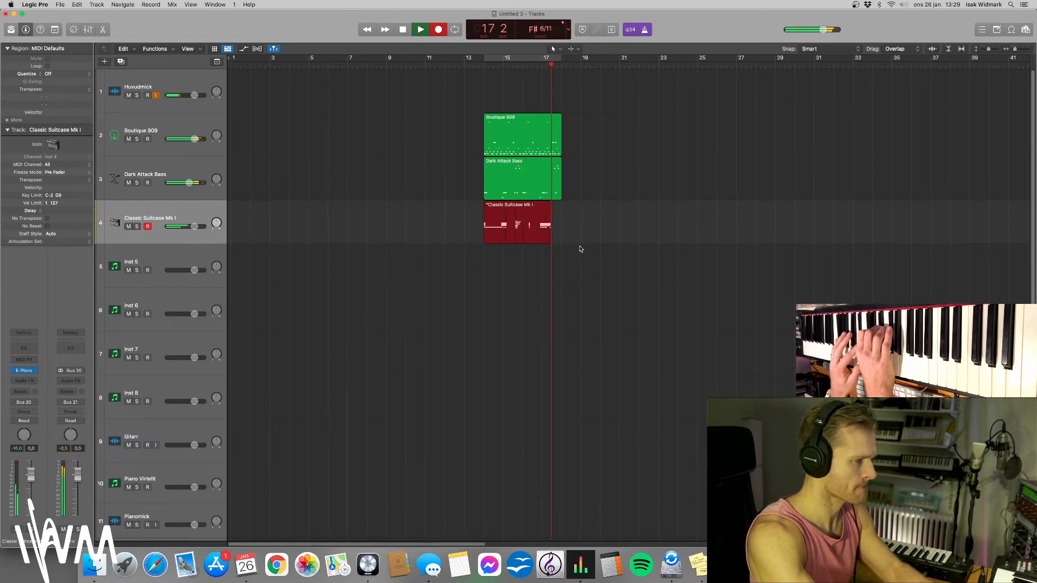
key(space)
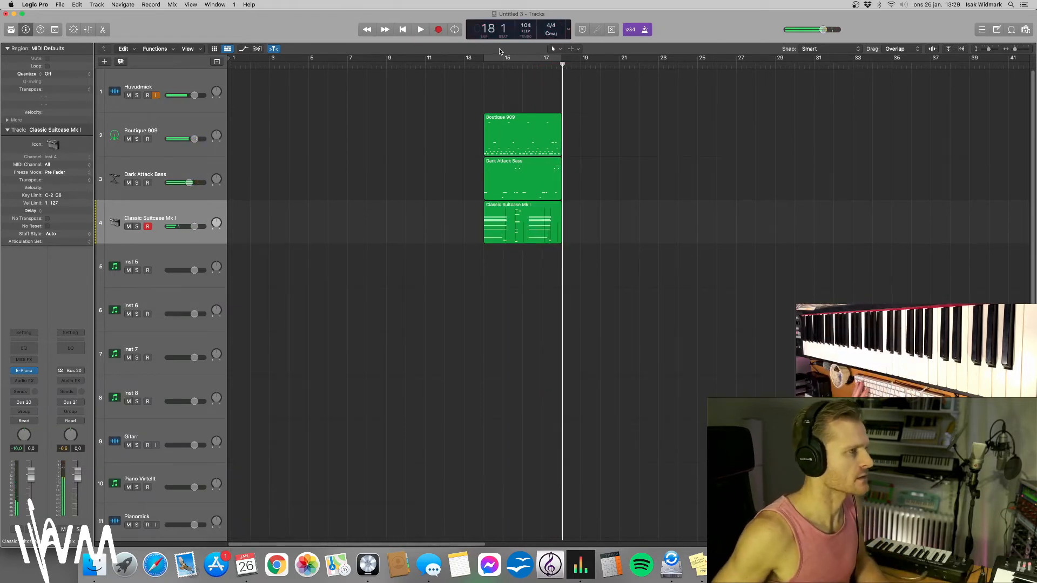
Loop the four recorded bars and raise the Classic Suitcase Mk I volume to 1.7 dB during playback.
click(499, 57)
key(space)
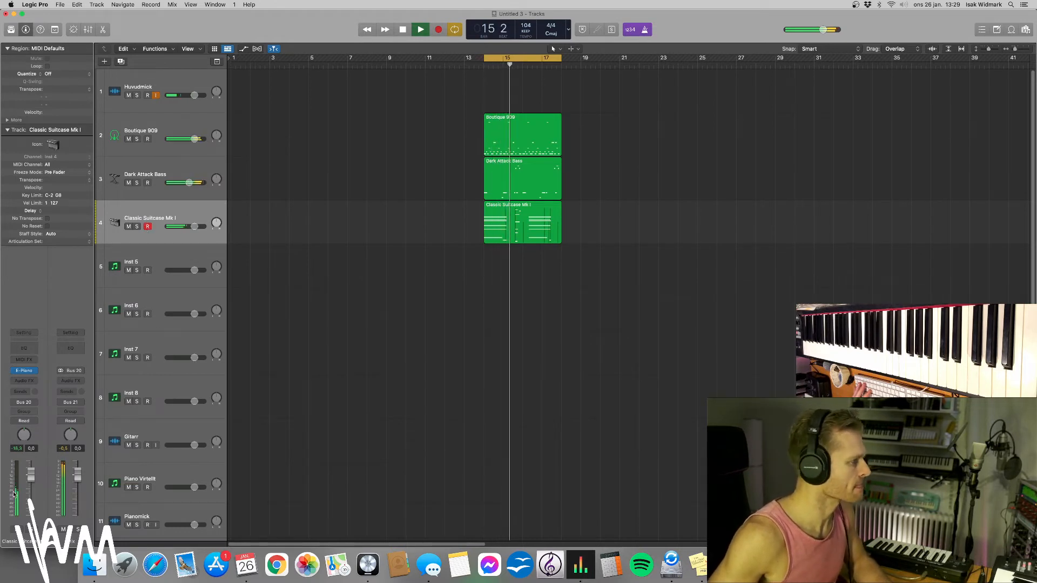
drag(31, 476, 34, 474)
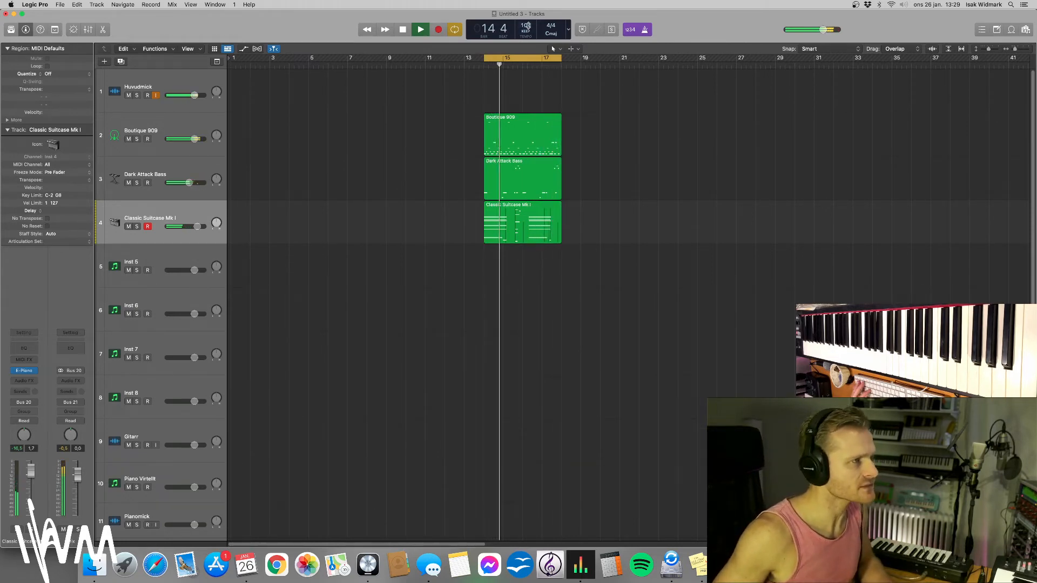
Lower the project tempo to 91 BPM while listening to the looped drums, bass and electric piano.
drag(529, 26, 531, 43)
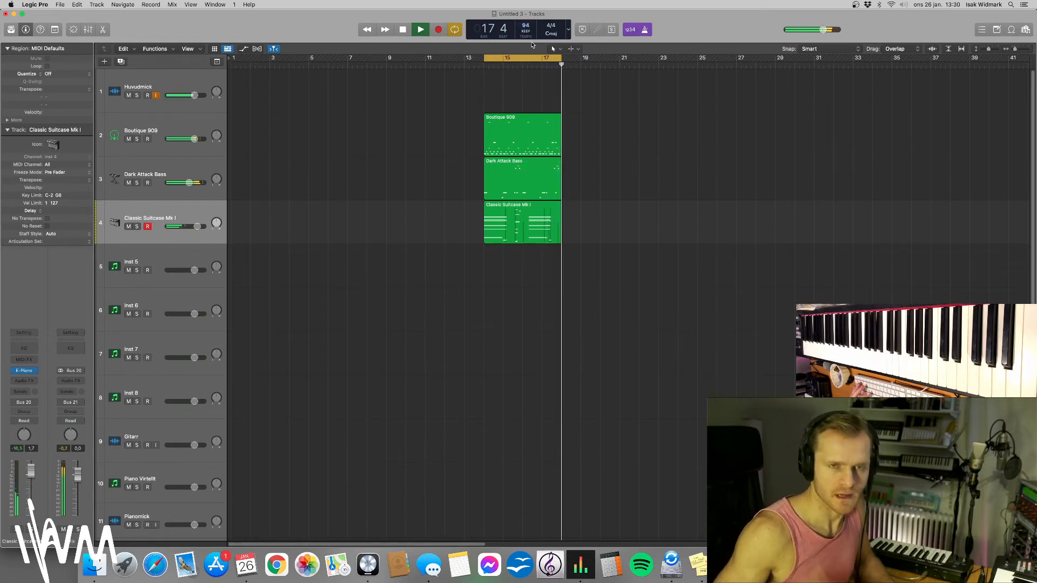
key(space)
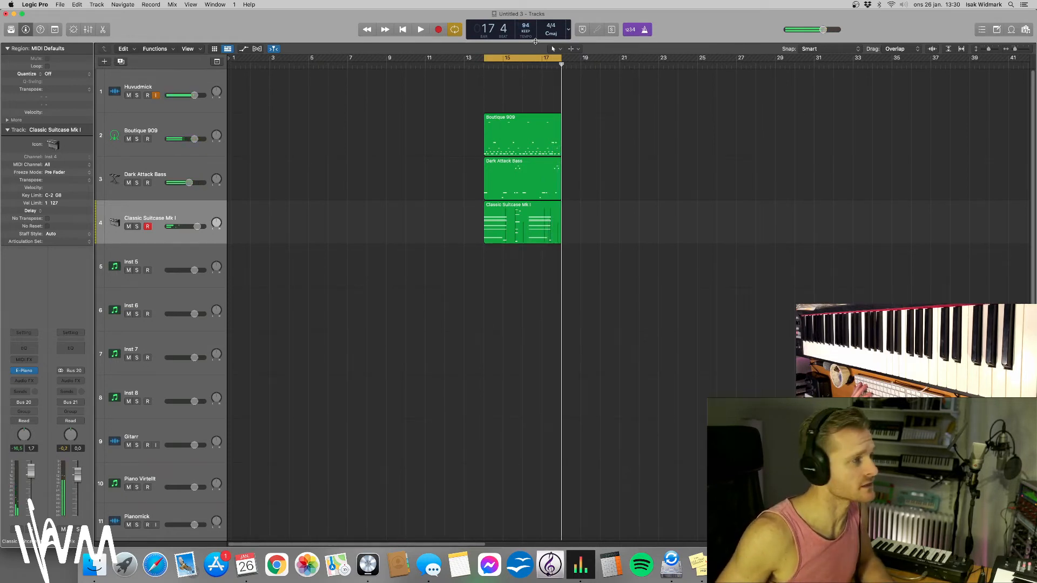
key(space)
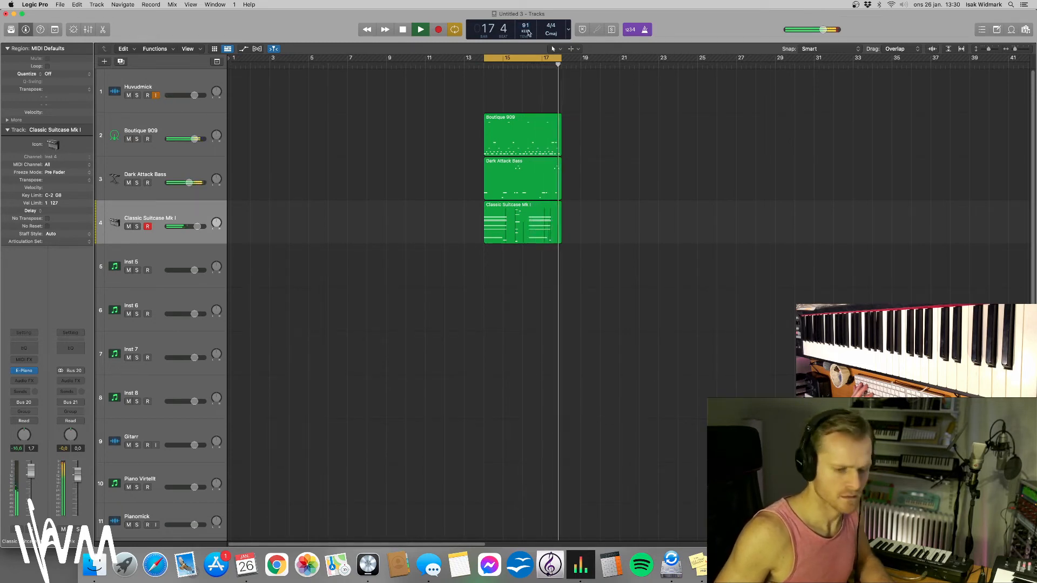
key(space)
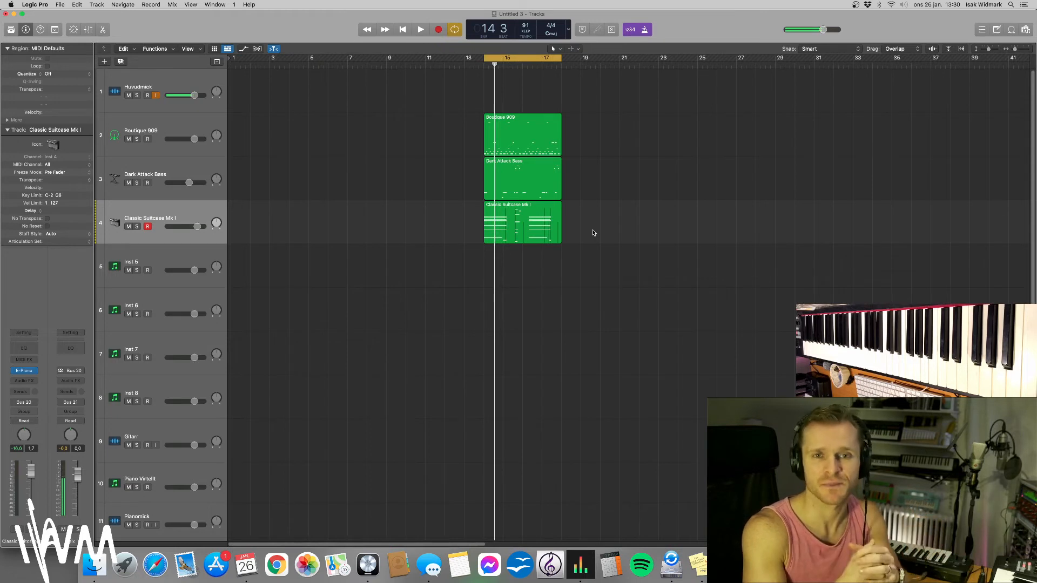
Play the loop from bar 14 while checking the electric piano instrument's settings, and switch to OBS.
click(482, 66)
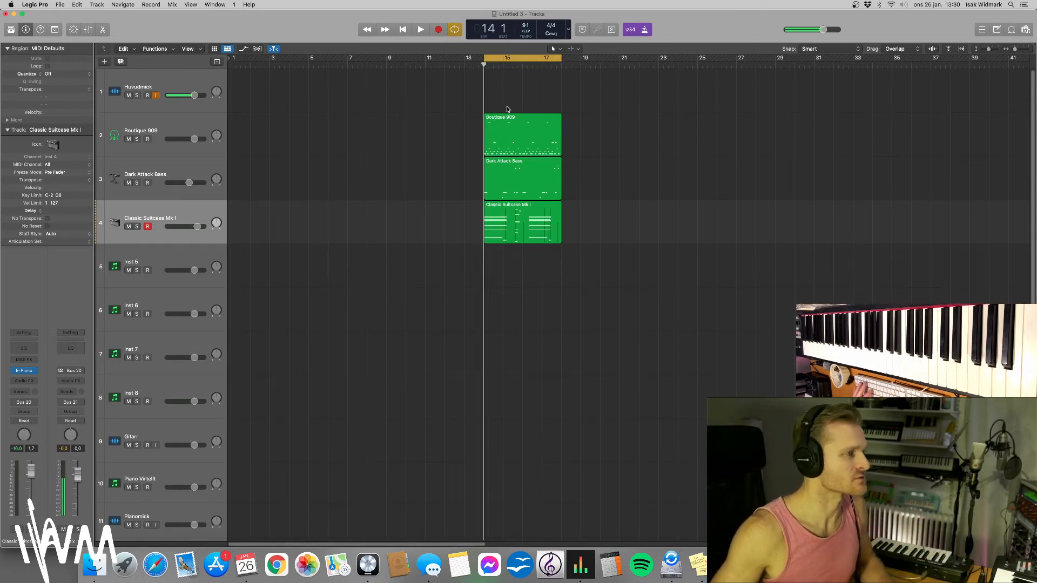
key(space)
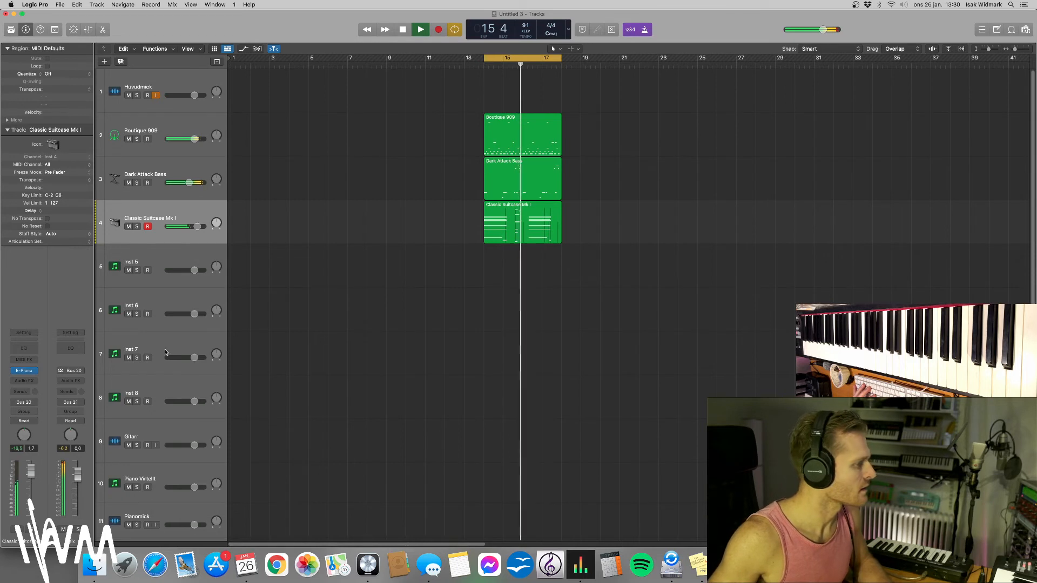
click(24, 371)
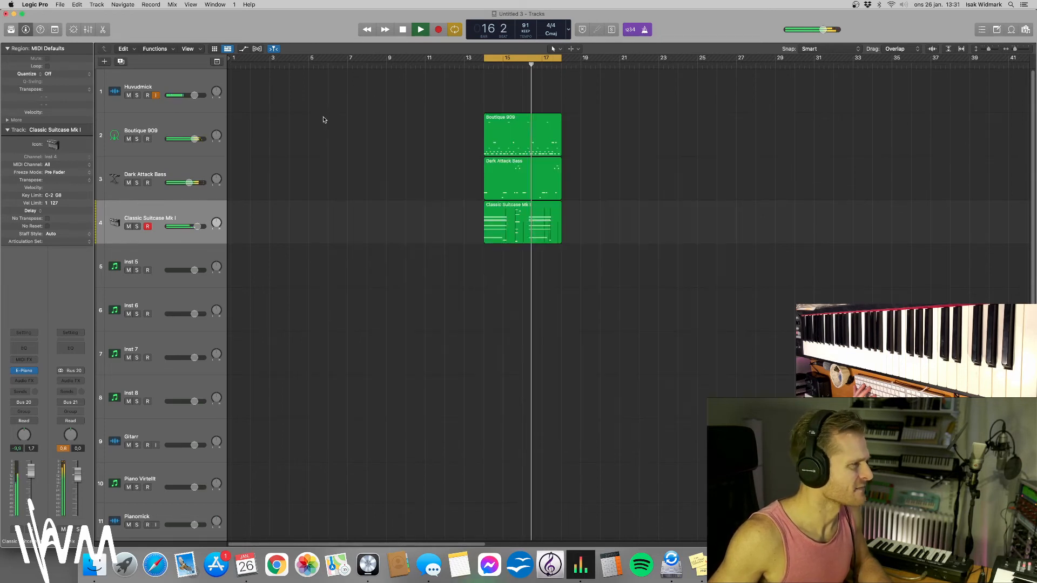
click(324, 112)
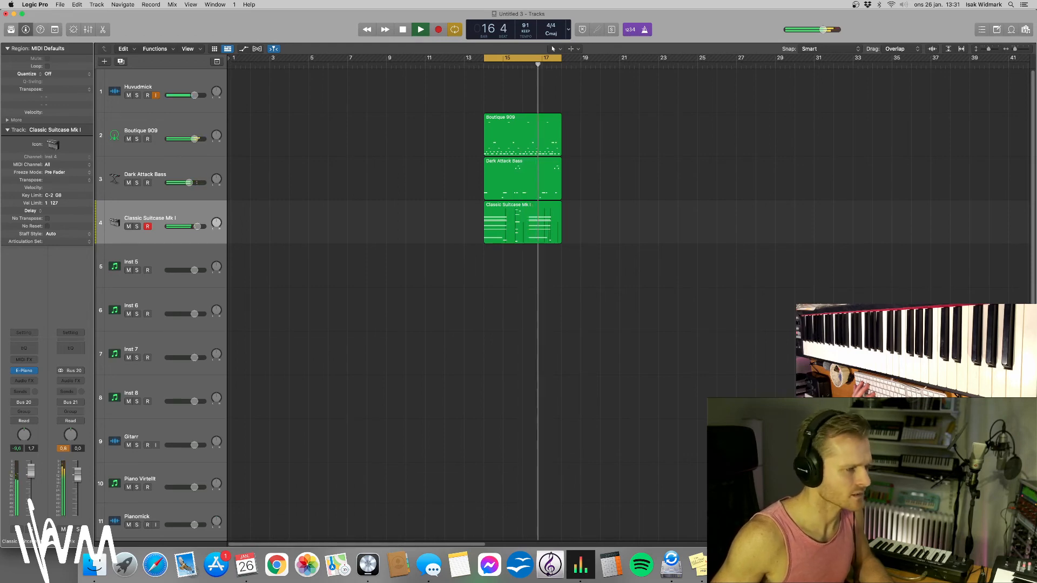
key(space)
key(super+Tab)
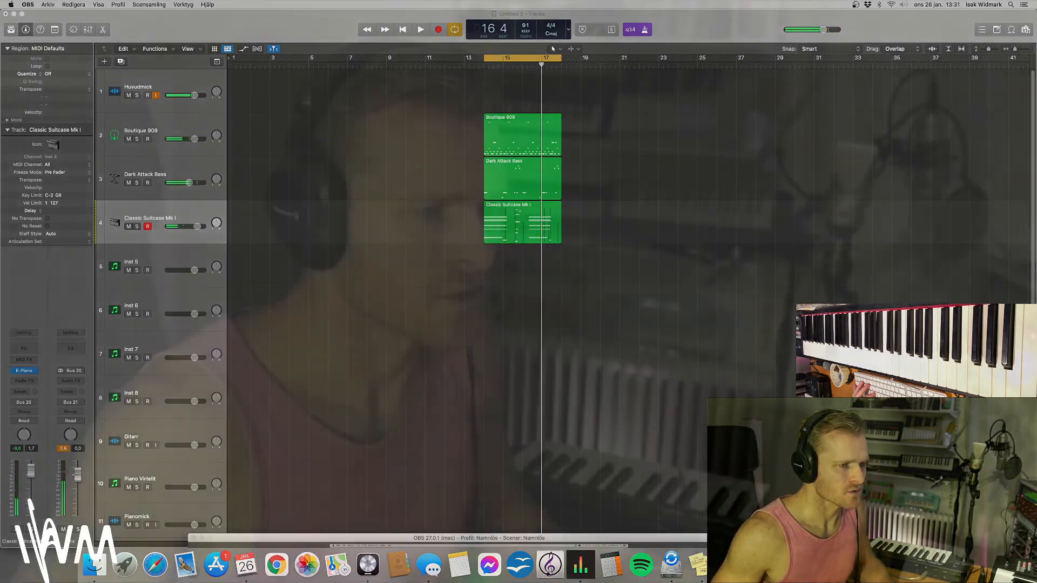